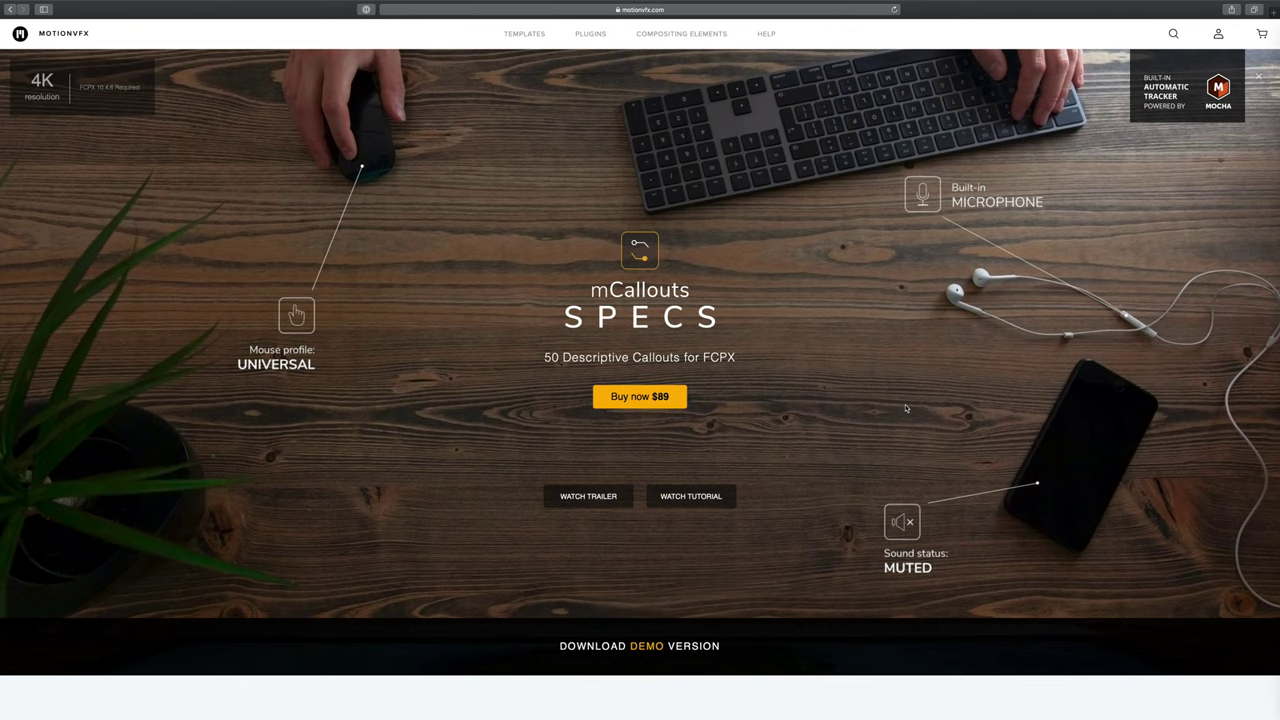
# Scroll the mCallouts Specs product page down to its Watch Trailer section.
pyautogui.scroll(-3, 906, 408)
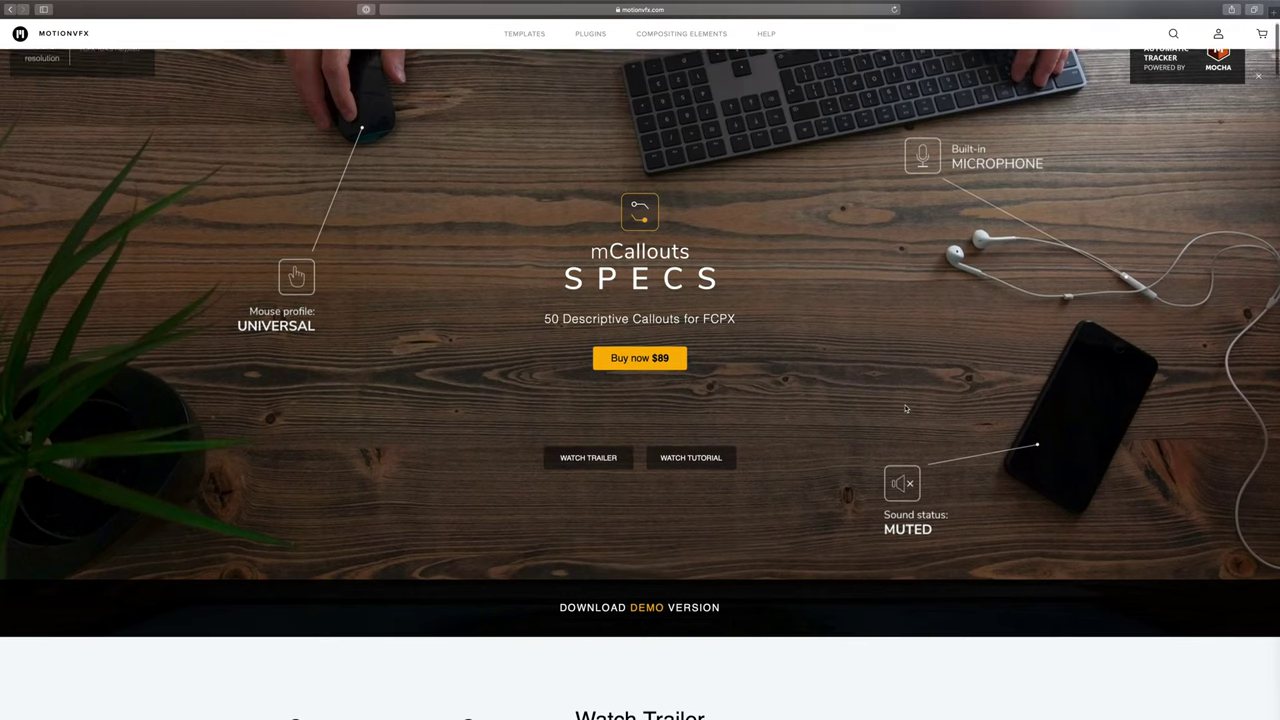
pyautogui.scroll(-3, 903, 409)
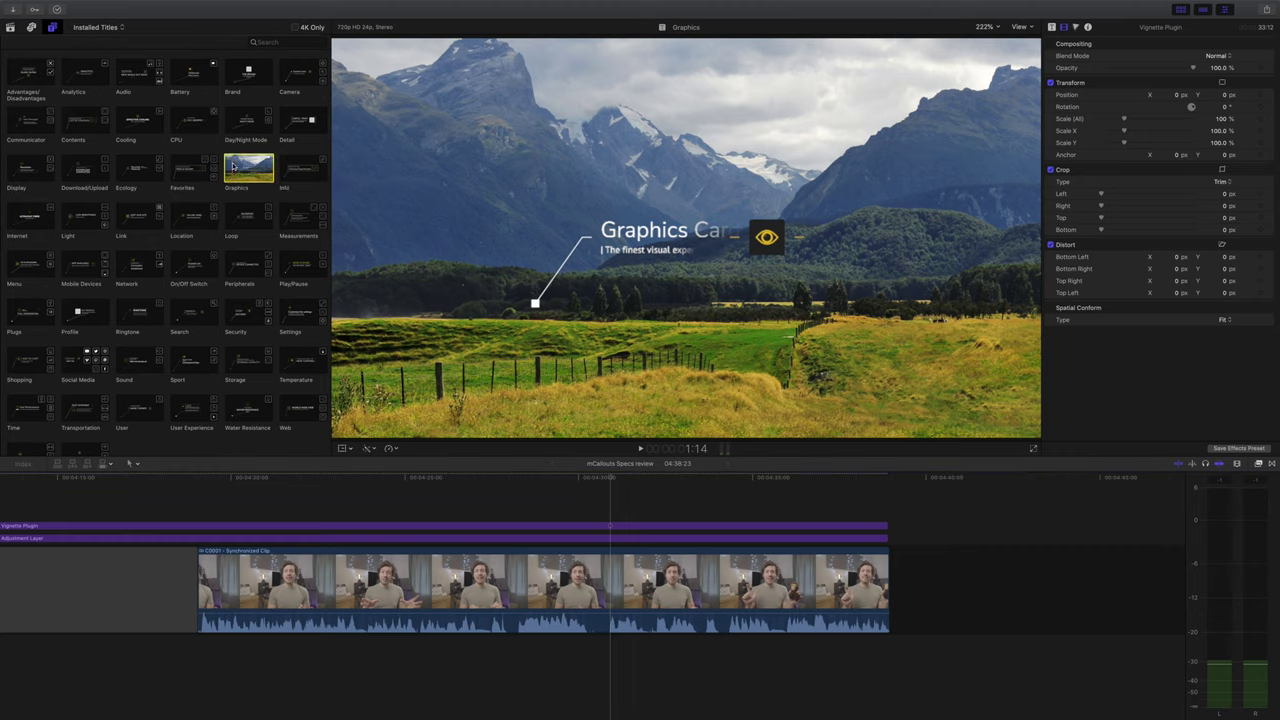
# Place the Graphics callout above the presenter clip and trim its end shorter.
pyautogui.moveTo(233, 167); pyautogui.dragTo(615, 505)
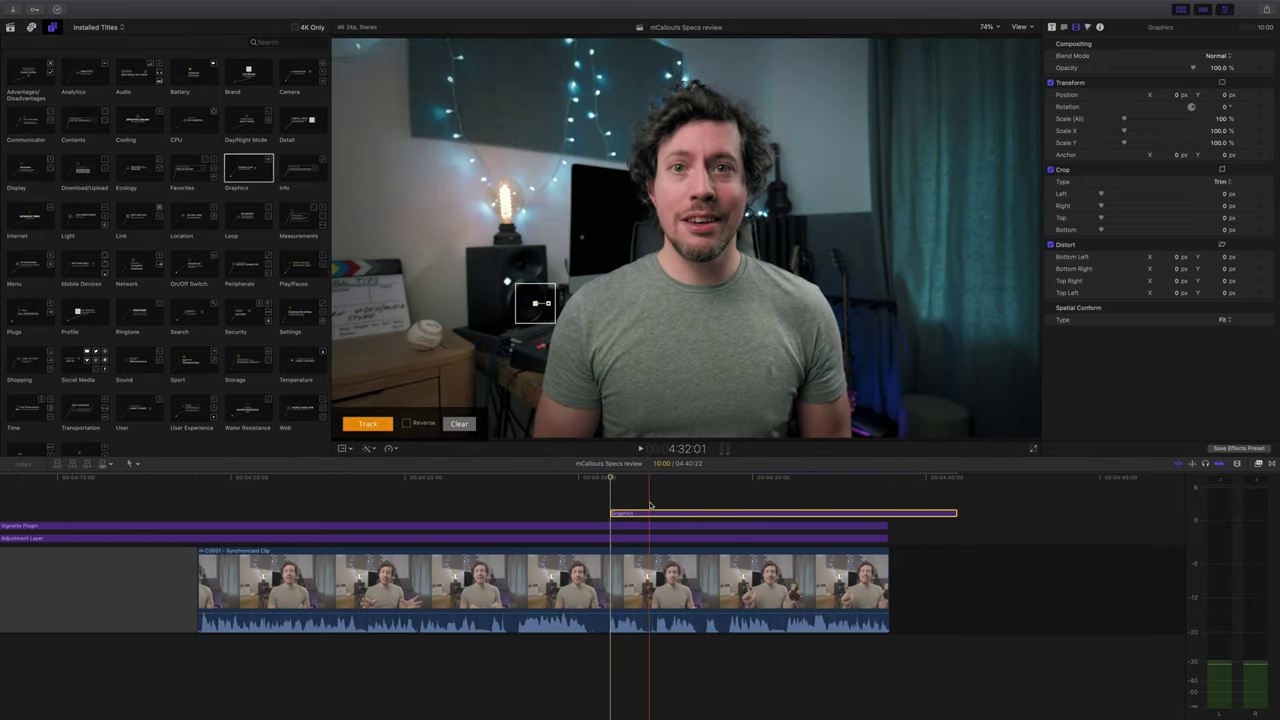
pyautogui.moveTo(954, 513); pyautogui.dragTo(883, 513)
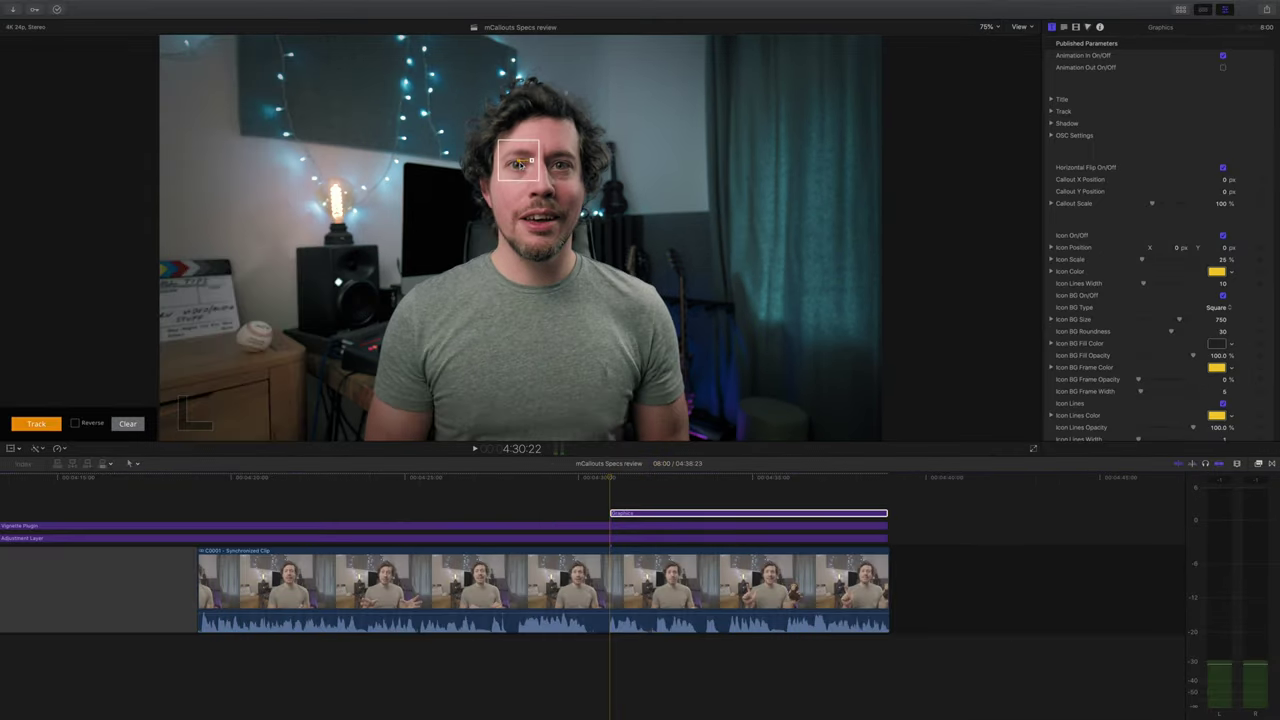
# Track the Graphics Card callout point on the presenter's eye across all 192 frames.
pyautogui.click(29, 425)
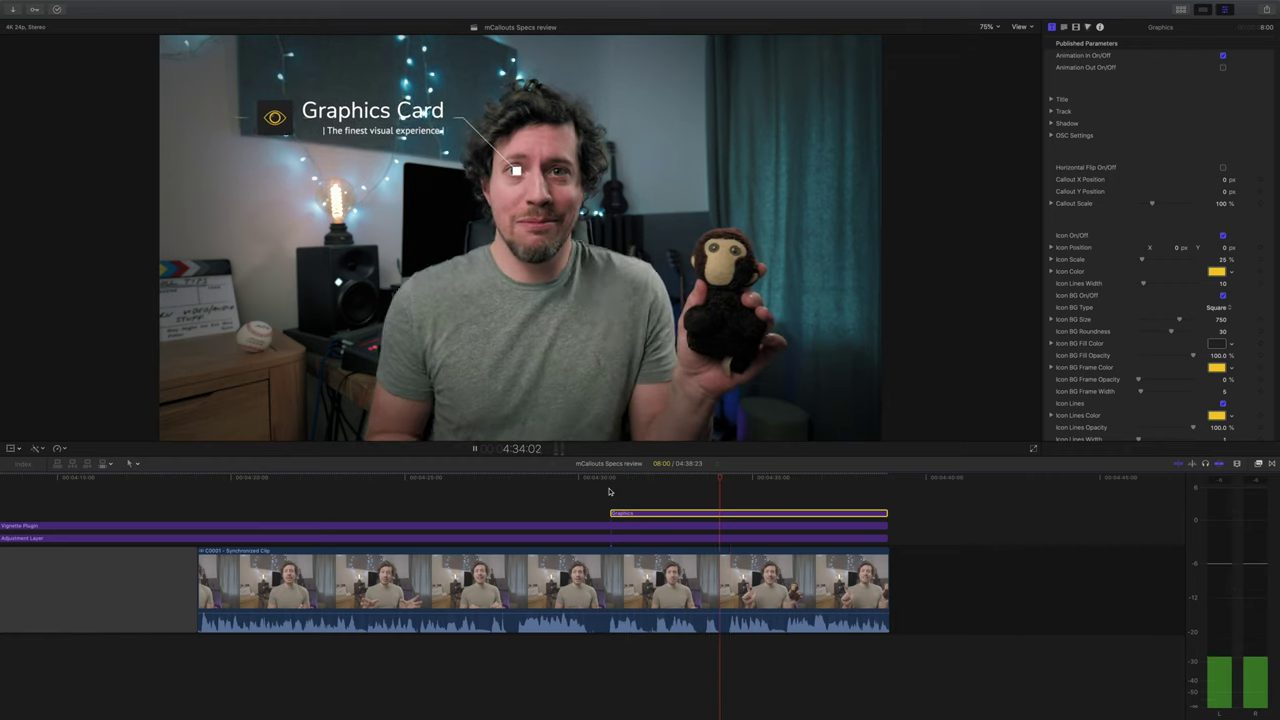
# Stop playback and select the callout's Subtitle Text field in the Title inspector.
pyautogui.click(693, 491)
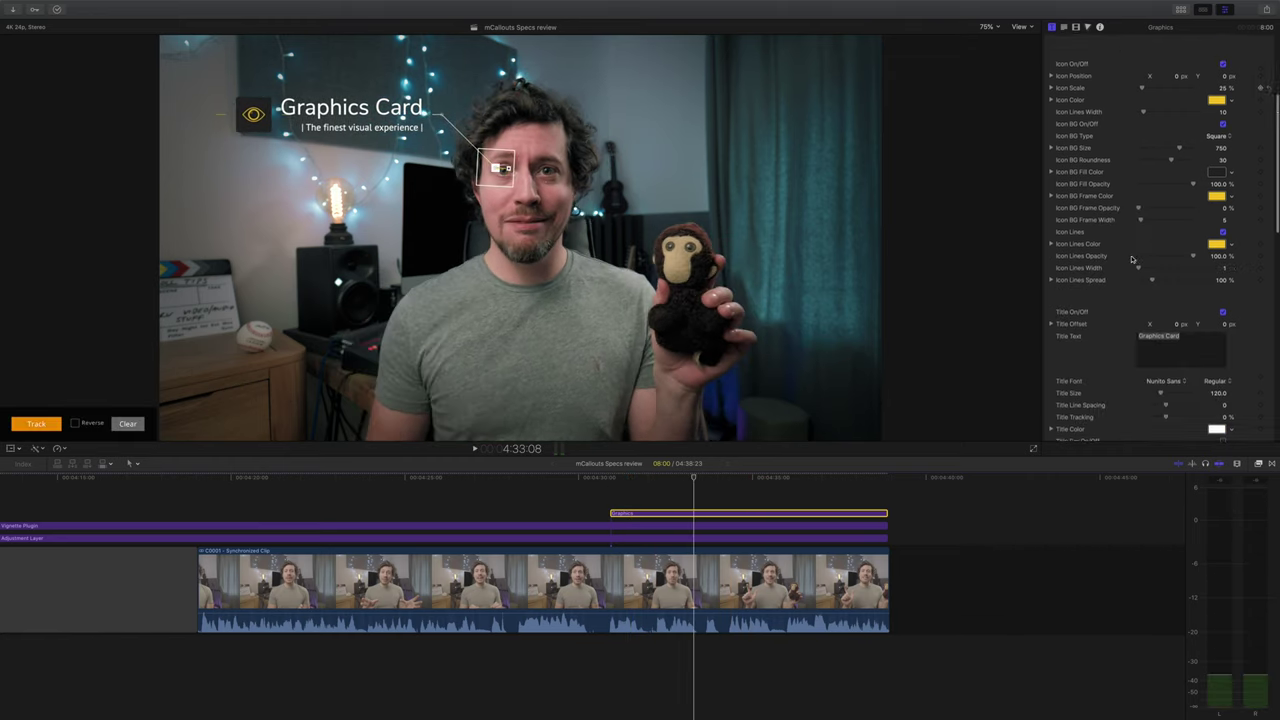
pyautogui.scroll(-5, 1150, 250)
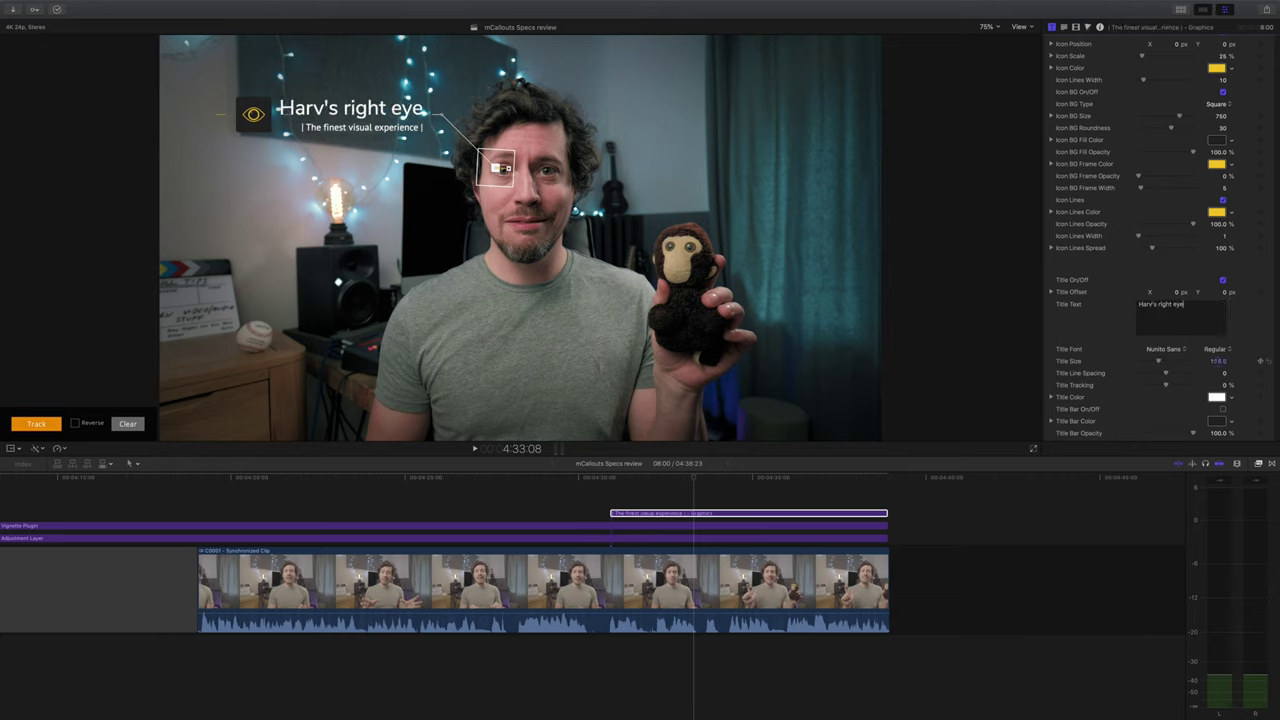
pyautogui.scroll(-3, 1190, 380)
pyautogui.click(1161, 407)
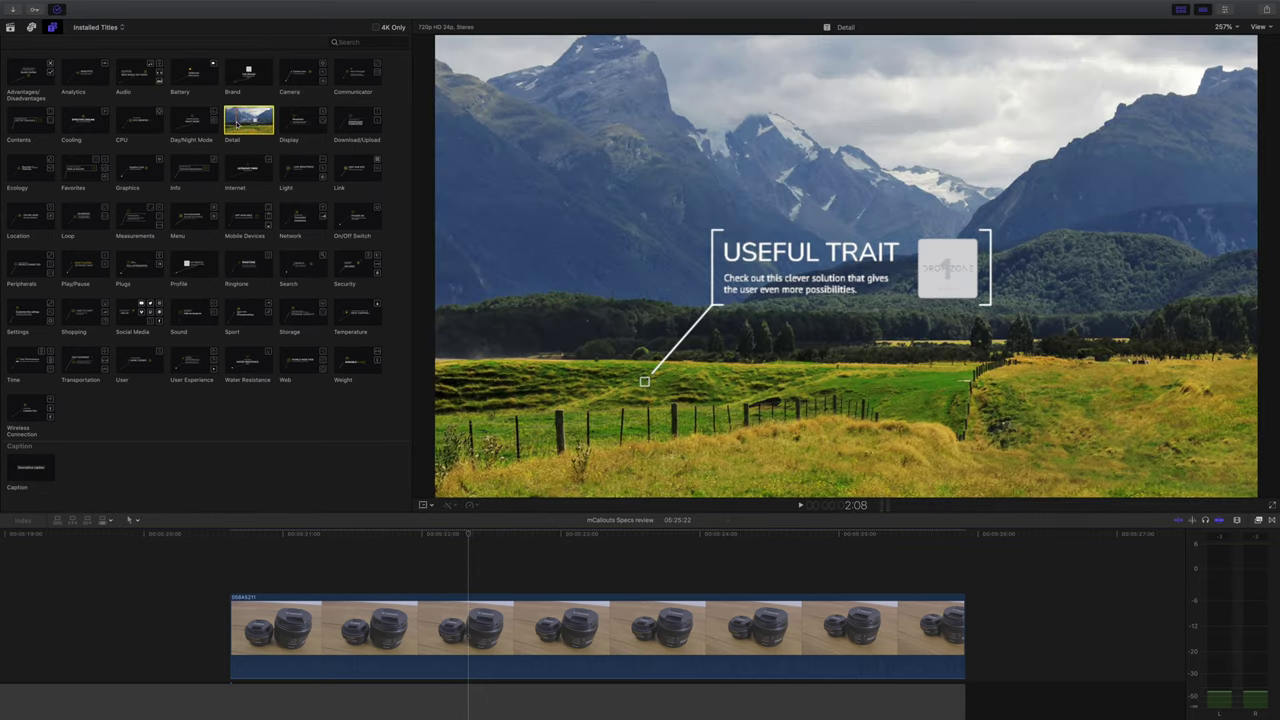
# Add a Detail callout tracked to the 24mm lens, subtitled 'Small, light and has an F2.8 aperture!'.
pyautogui.moveTo(237, 121); pyautogui.dragTo(230, 587)
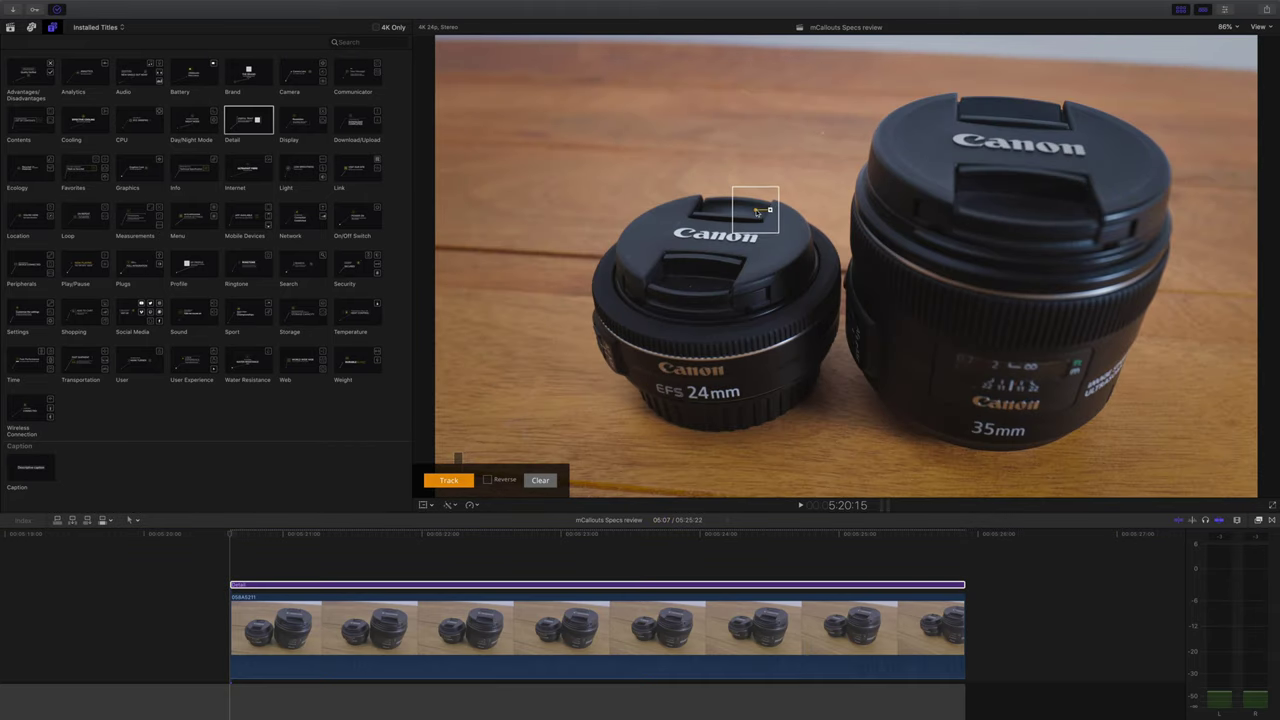
pyautogui.click(450, 482)
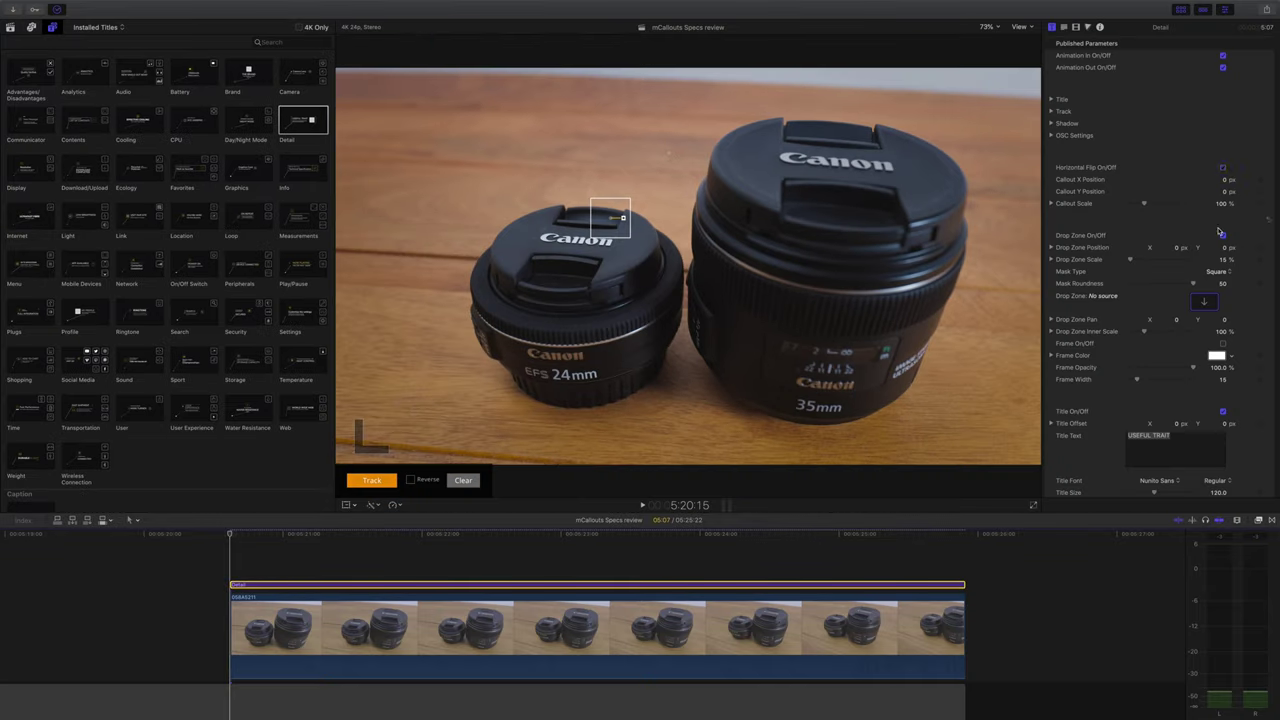
pyautogui.scroll(-5, 1213, 490)
pyautogui.click(1175, 428)
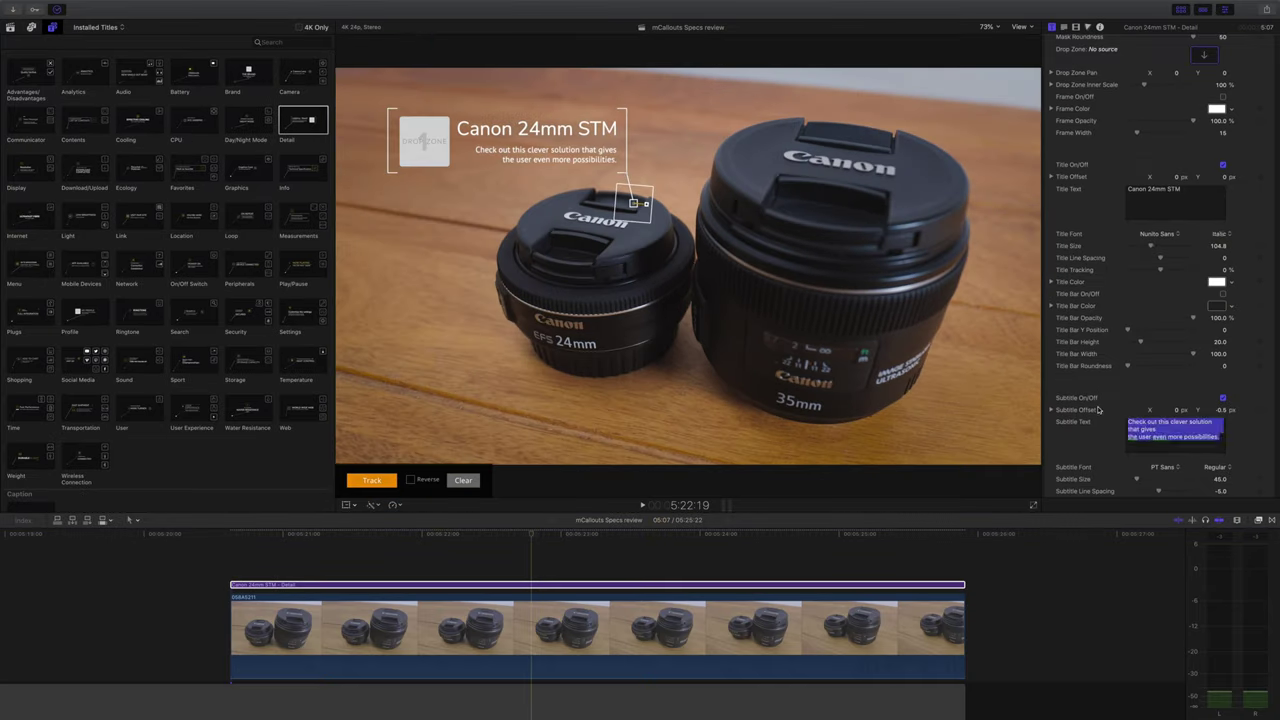
pyautogui.write('Small, light and has an F2.8 aperture!')
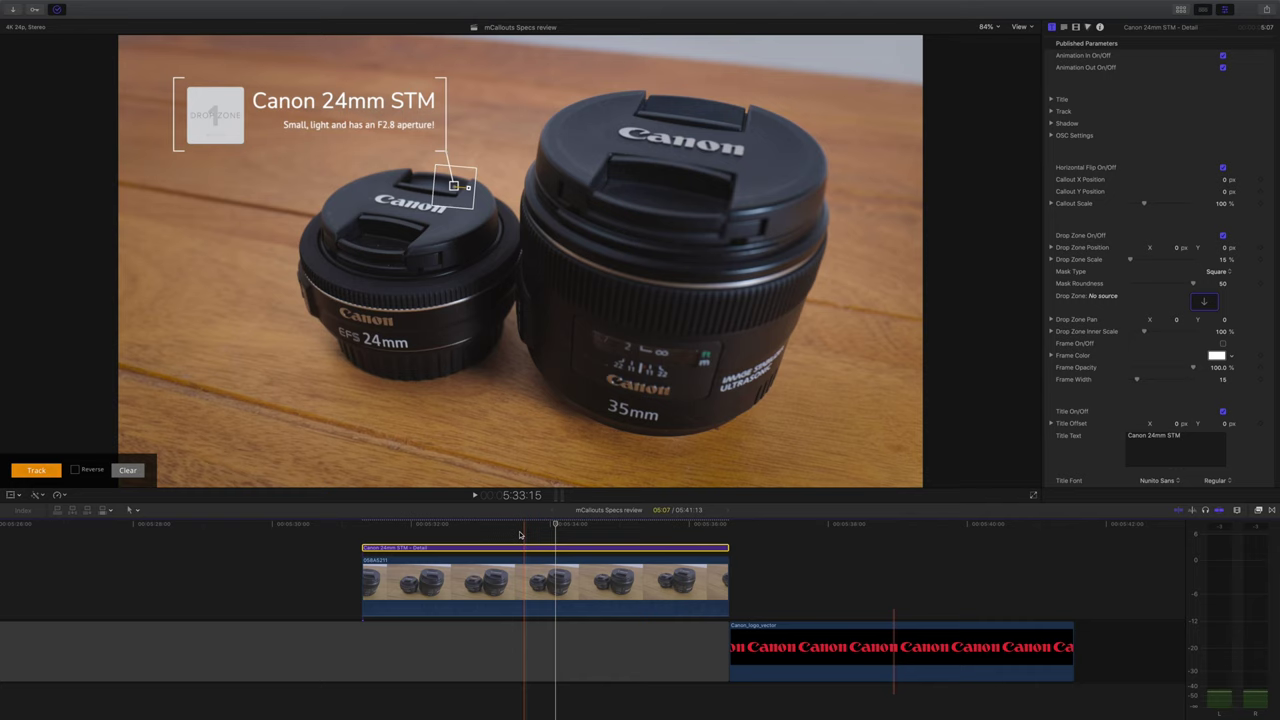
# Fill the lens callout's drop zone with the Canon_logo_vector clip.
pyautogui.click(519, 535)
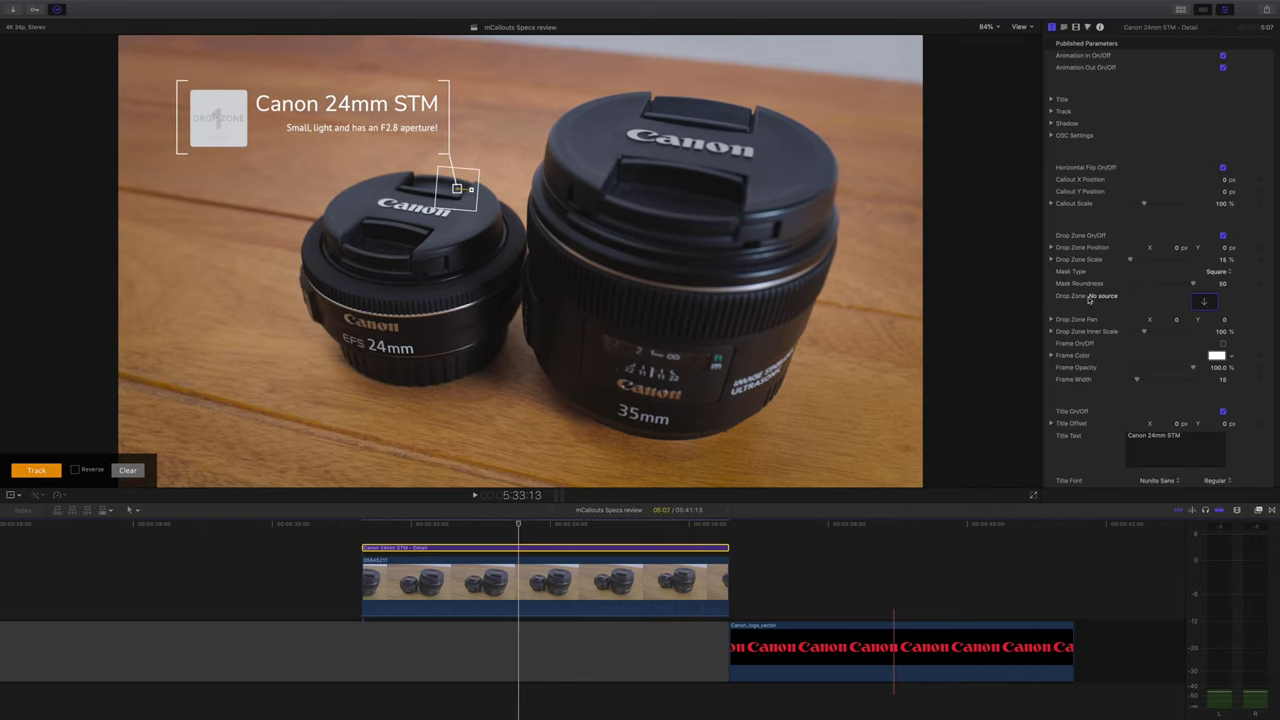
pyautogui.click(1201, 302)
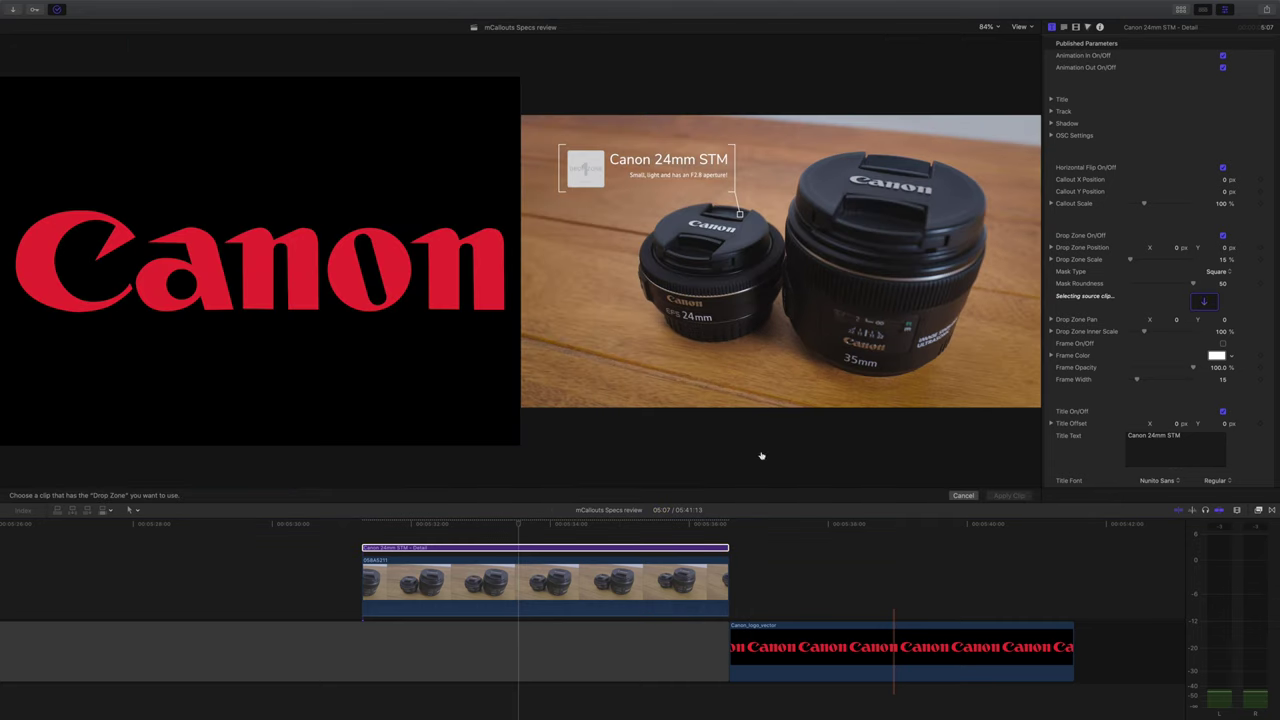
pyautogui.click(851, 648)
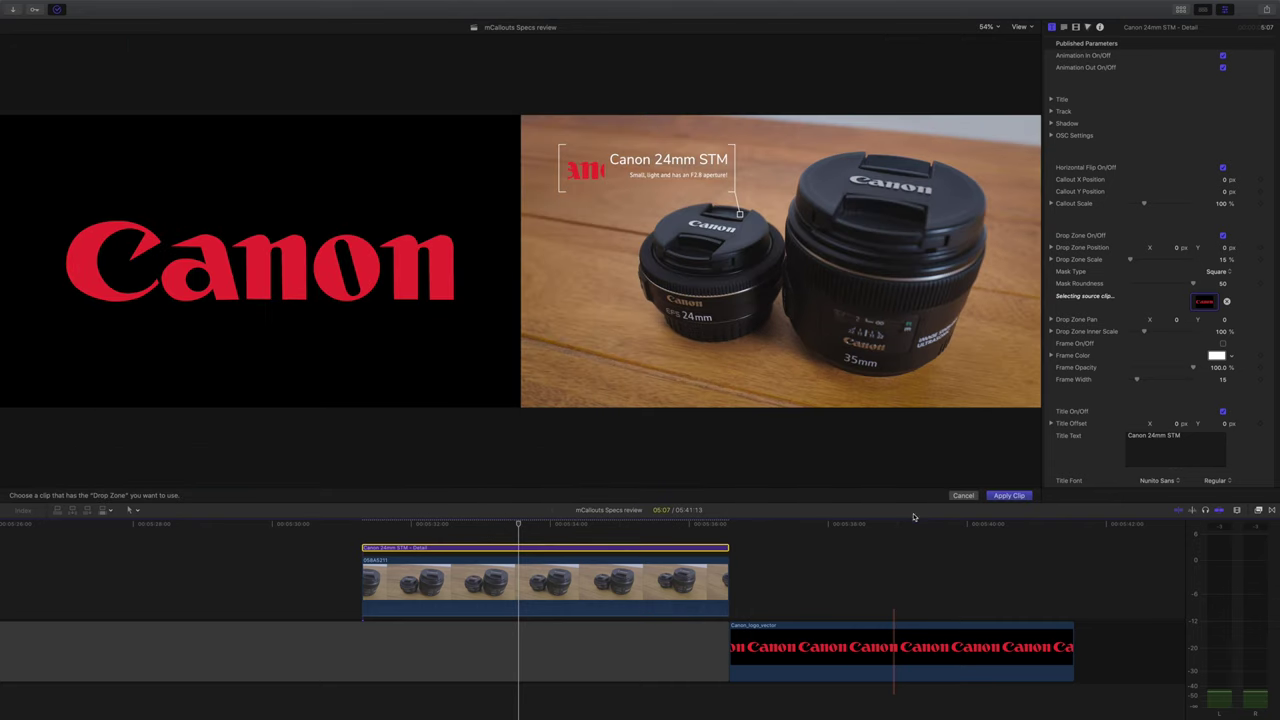
pyautogui.click(1006, 496)
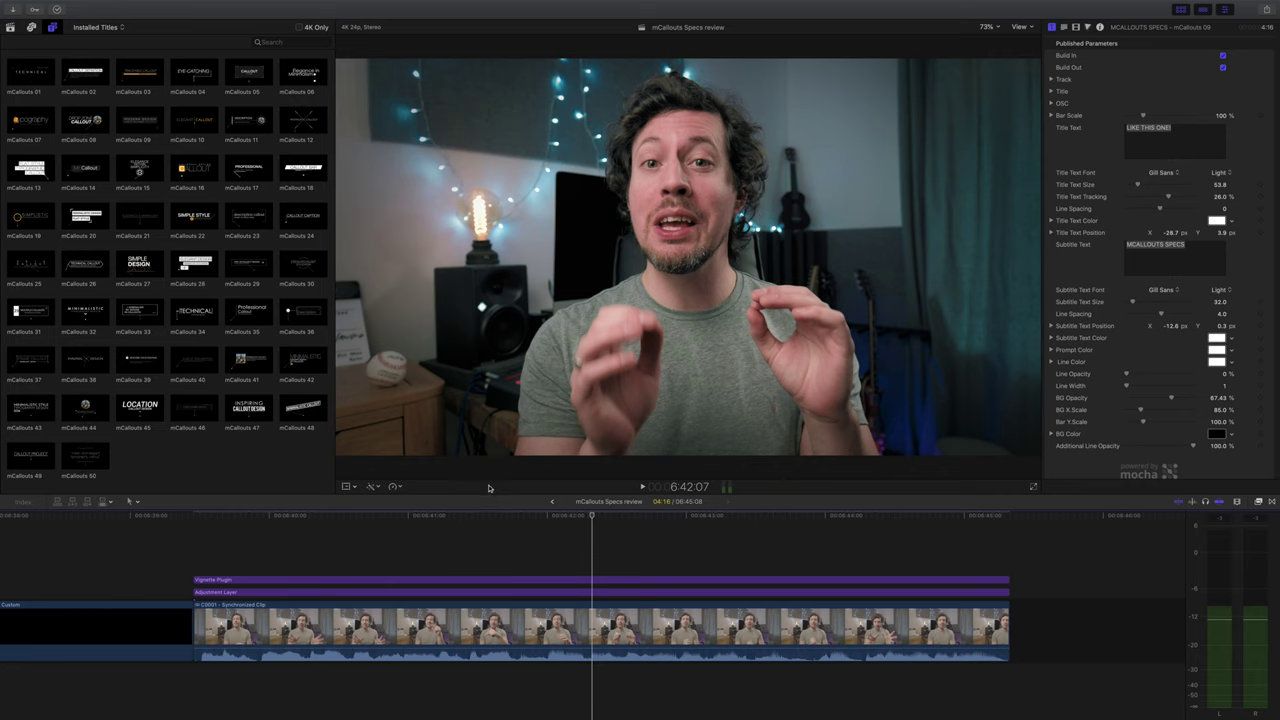
# Preview callout styles, then place mCallouts 09 over the presenter and move it lower left.
pyautogui.moveTo(489, 487); pyautogui.dragTo(489, 485)
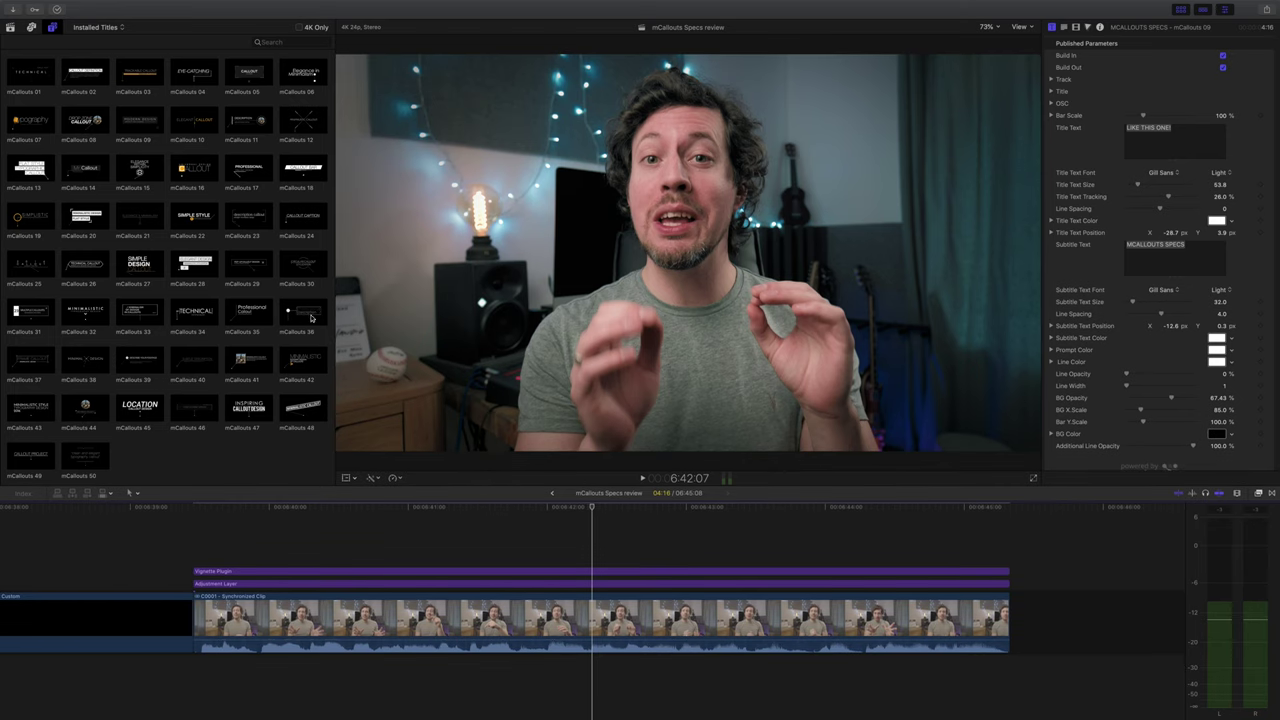
pyautogui.click(284, 210)
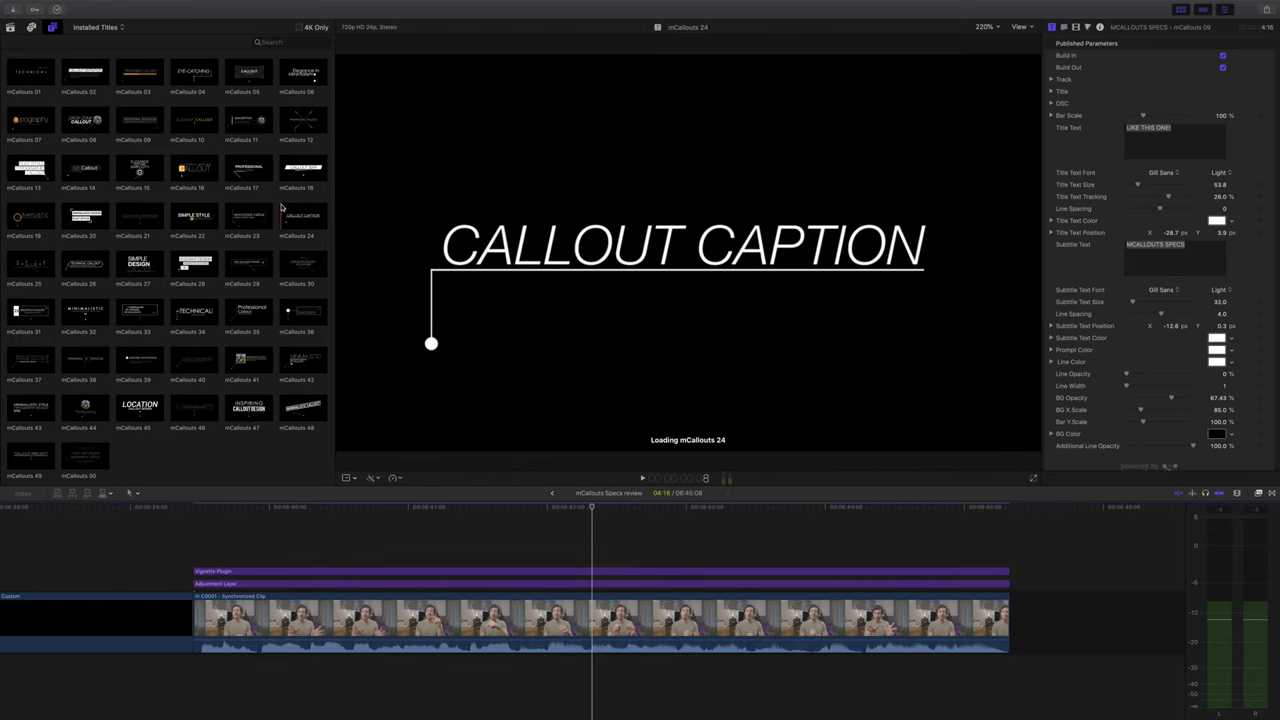
pyautogui.click(145, 124)
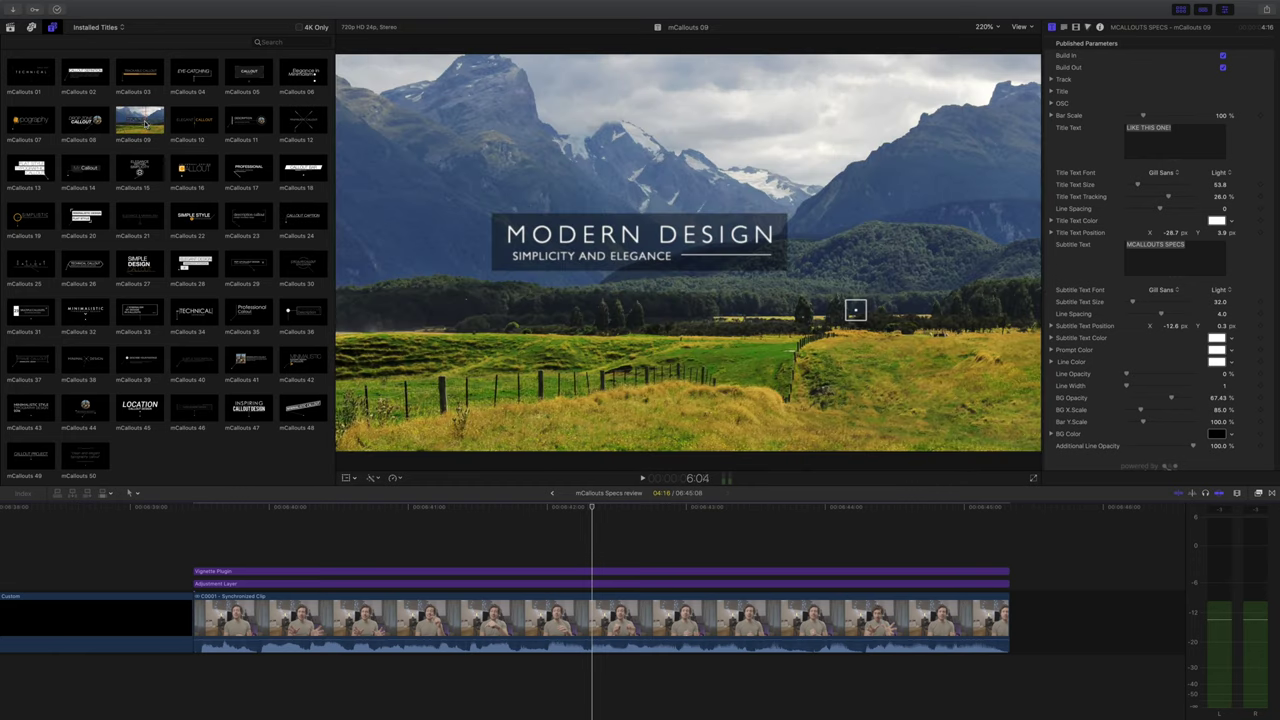
pyautogui.moveTo(145, 124); pyautogui.dragTo(391, 537)
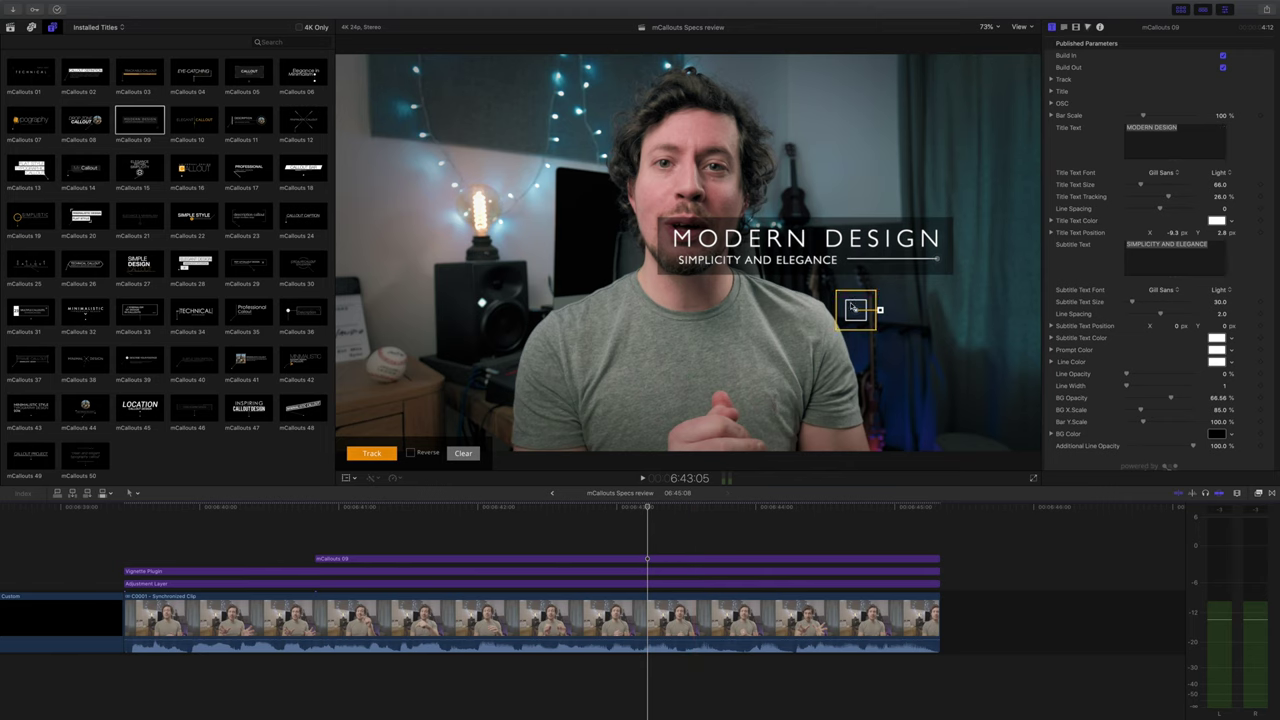
pyautogui.moveTo(857, 315); pyautogui.dragTo(587, 492)
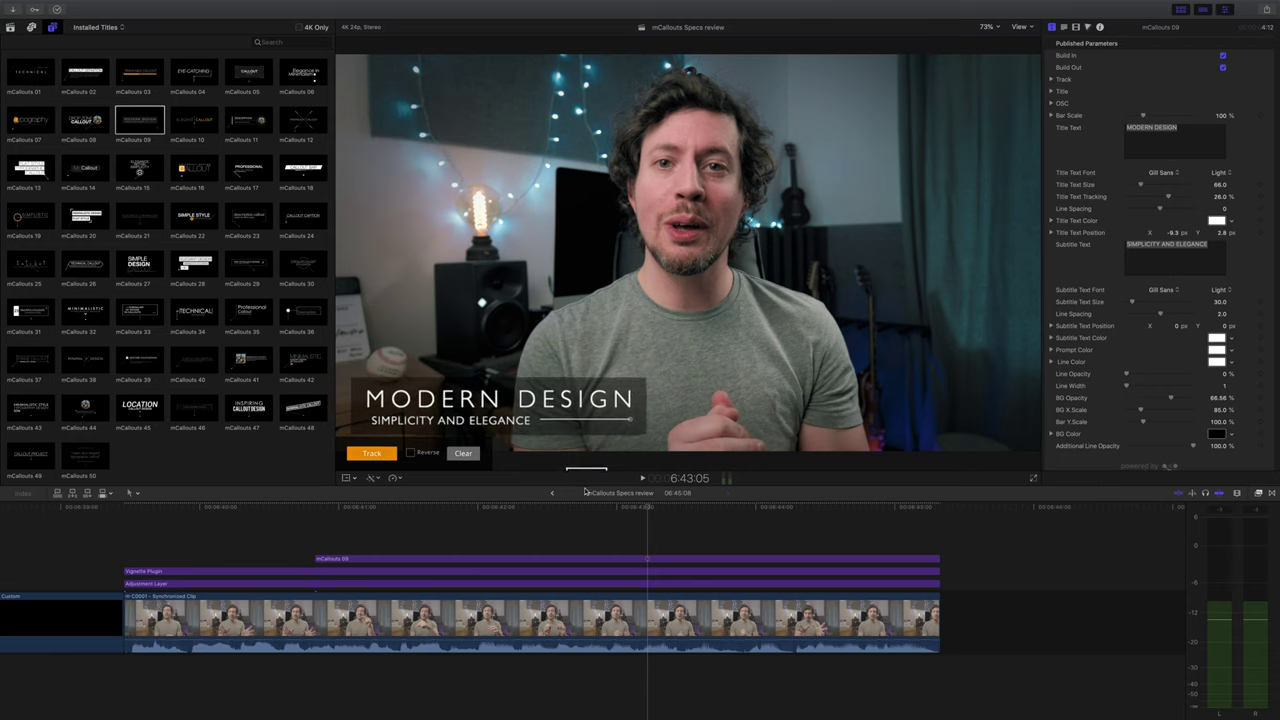
# Title the caption 'LIKE THIS ONE!' with subtitle 'MCALLOUTS SPECS' and play it back.
pyautogui.write('LIKE THIS ONE!')
pyautogui.press('Tab')
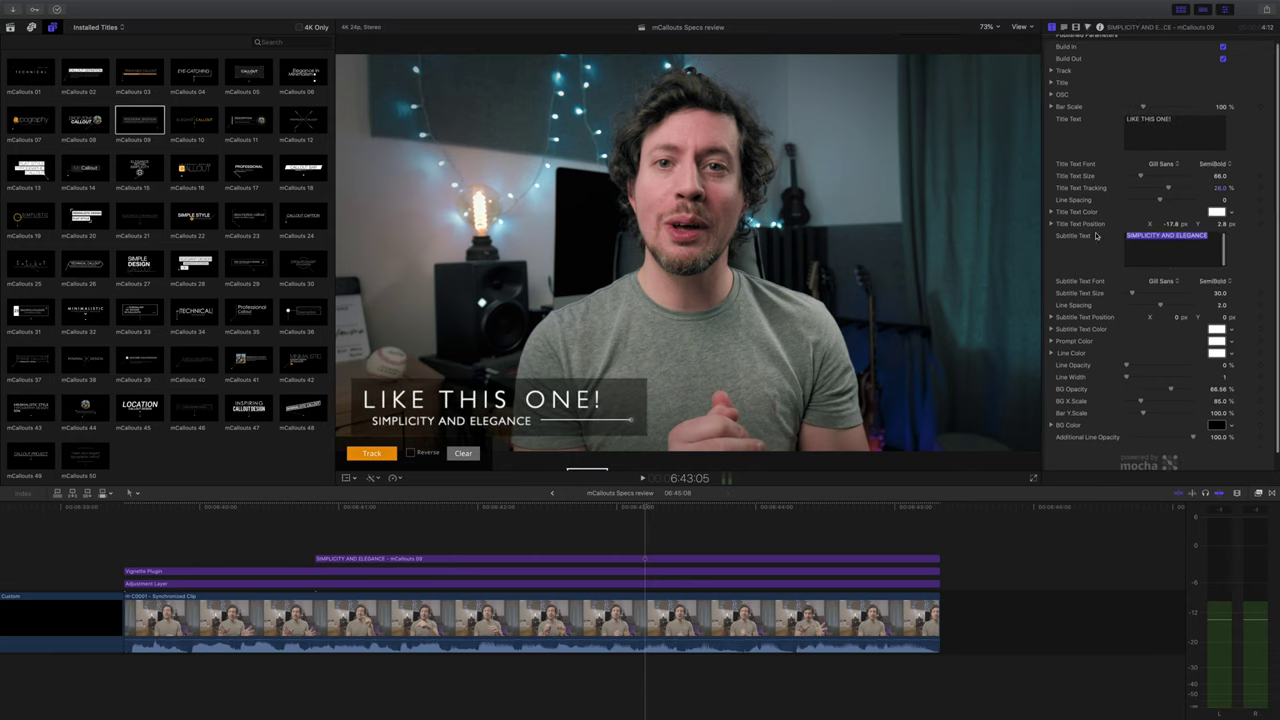
pyautogui.write('MCALLOUTS SPECS')
pyautogui.click(394, 571)
pyautogui.press('space')
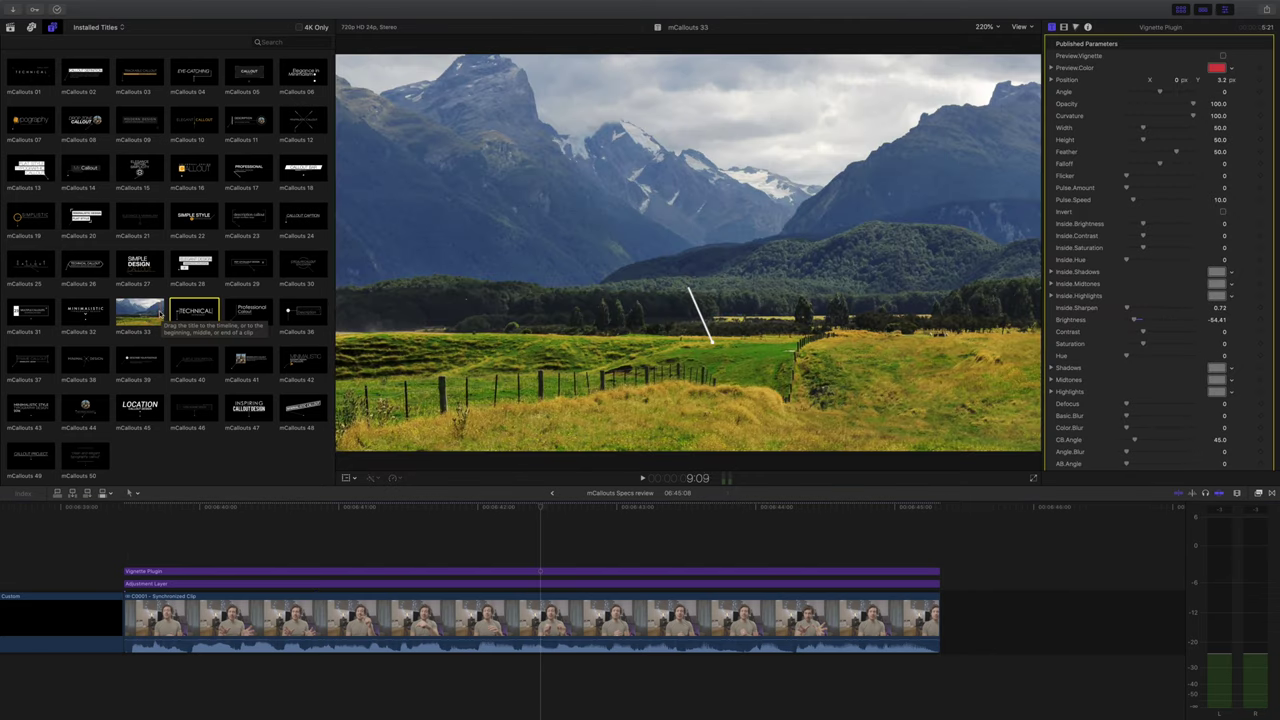
# Add mCallouts 33 over the presenter and move its tracking point lower left.
pyautogui.moveTo(128, 309); pyautogui.dragTo(215, 553)
pyautogui.click(555, 508)
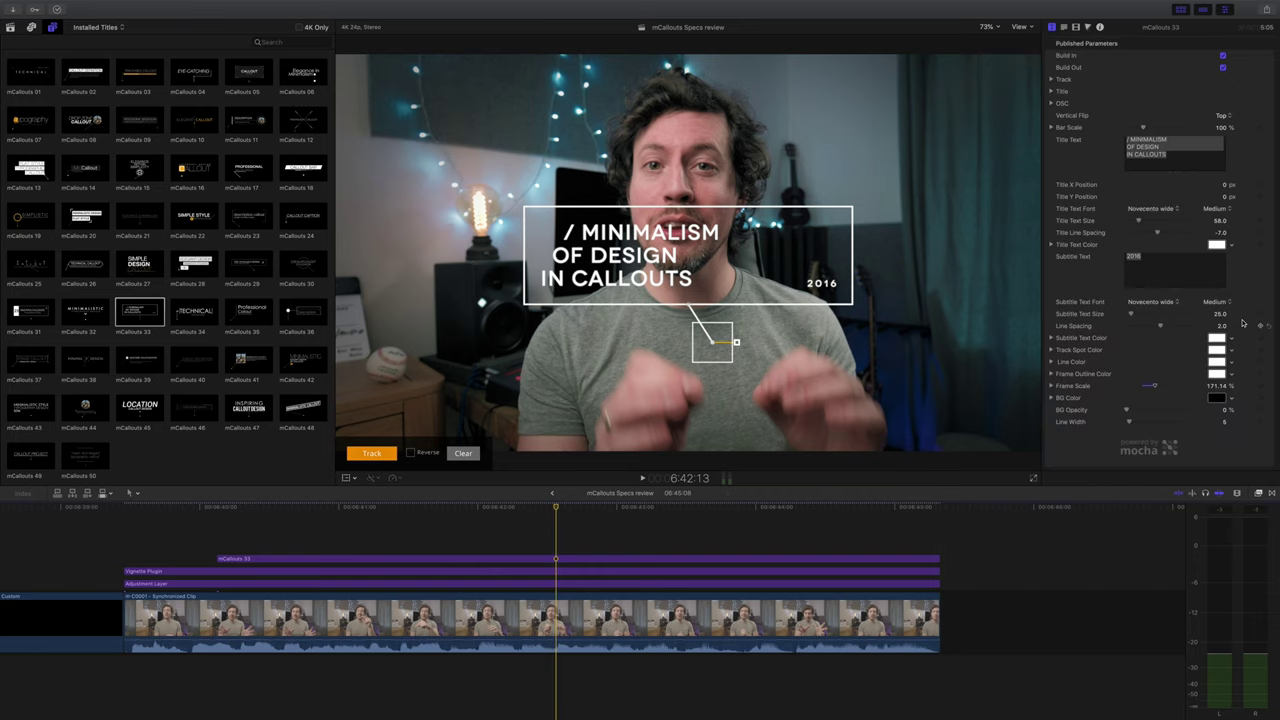
pyautogui.scroll(-1, 1200, 322)
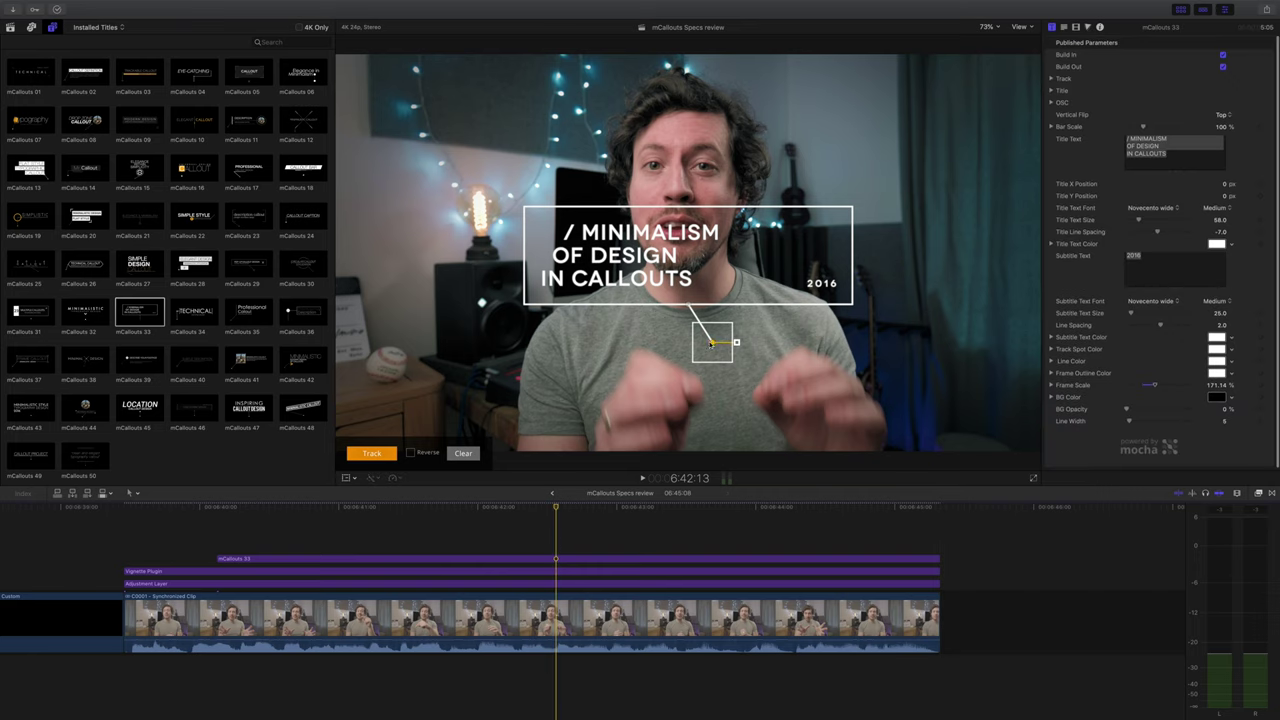
pyautogui.moveTo(711, 343); pyautogui.dragTo(565, 425)
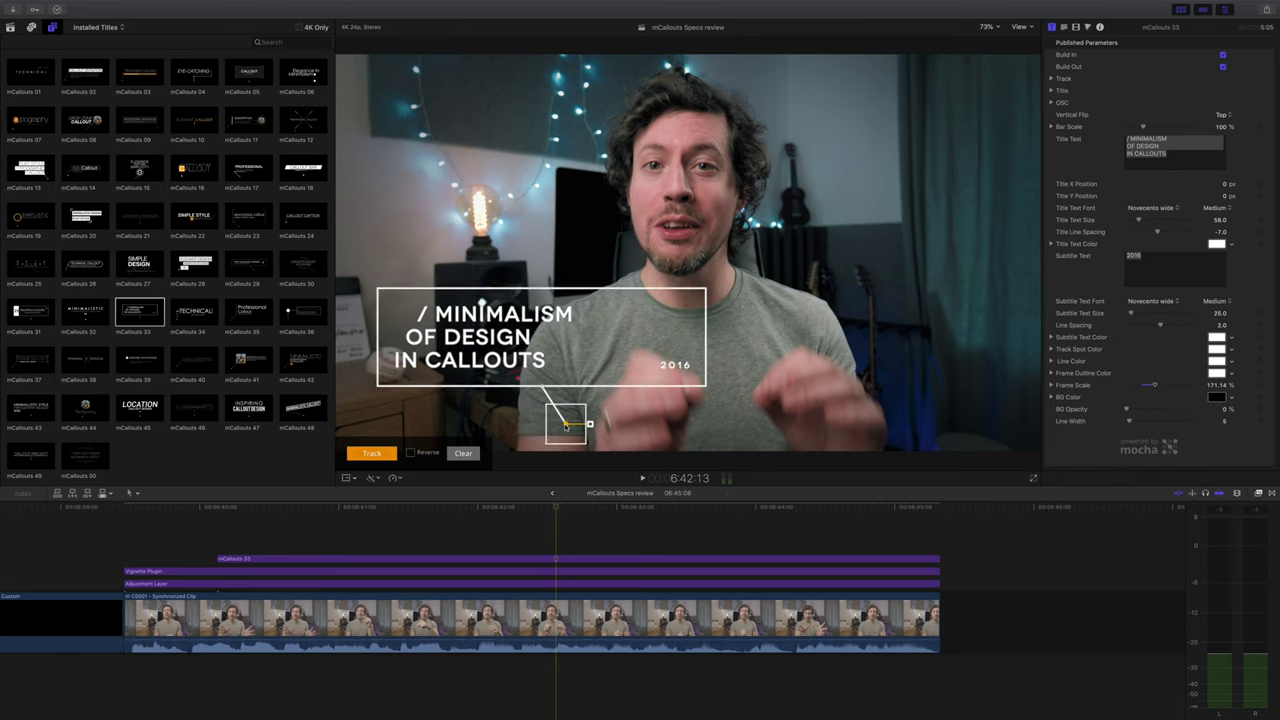
# Set Line Width to 0, nudge the box further lower left, and title it 'HEY ALL, HOPE YOU'RE STAYING'.
pyautogui.scroll(-1, 1144, 421)
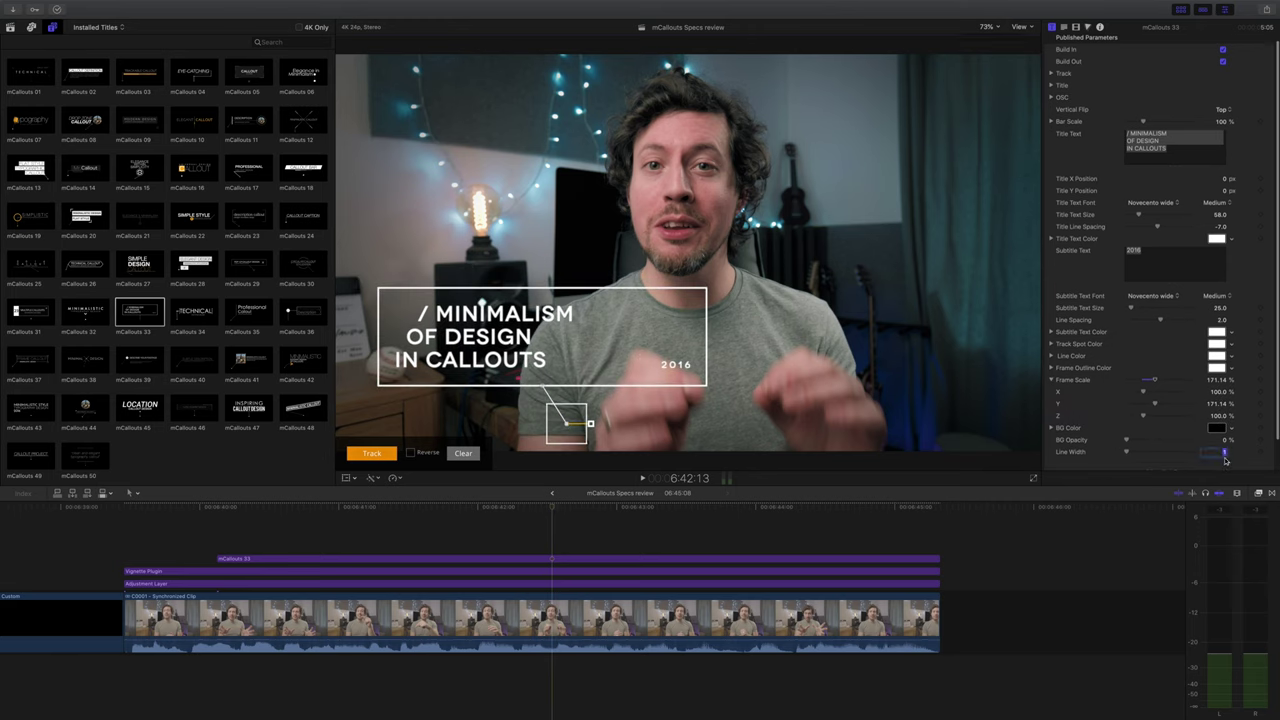
pyautogui.write('0')
pyautogui.moveTo(566, 424); pyautogui.dragTo(543, 476)
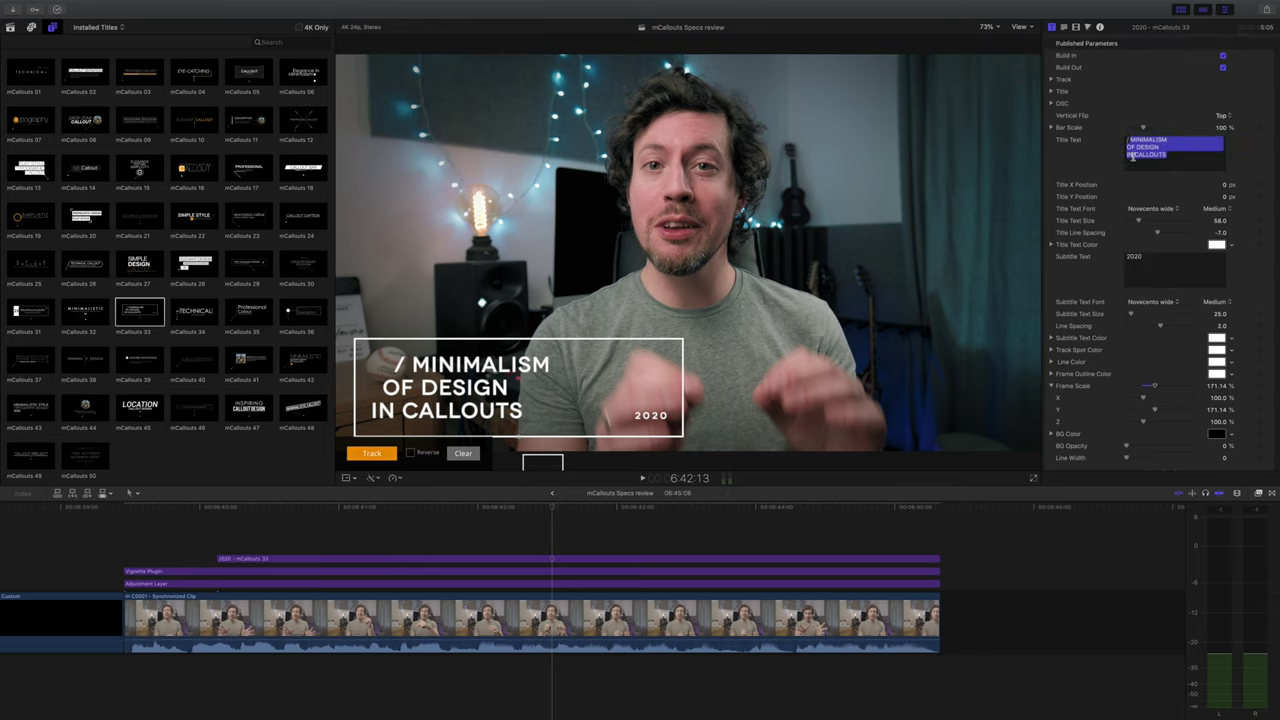
pyautogui.write("HEY ALL, HOPE YOU'R")
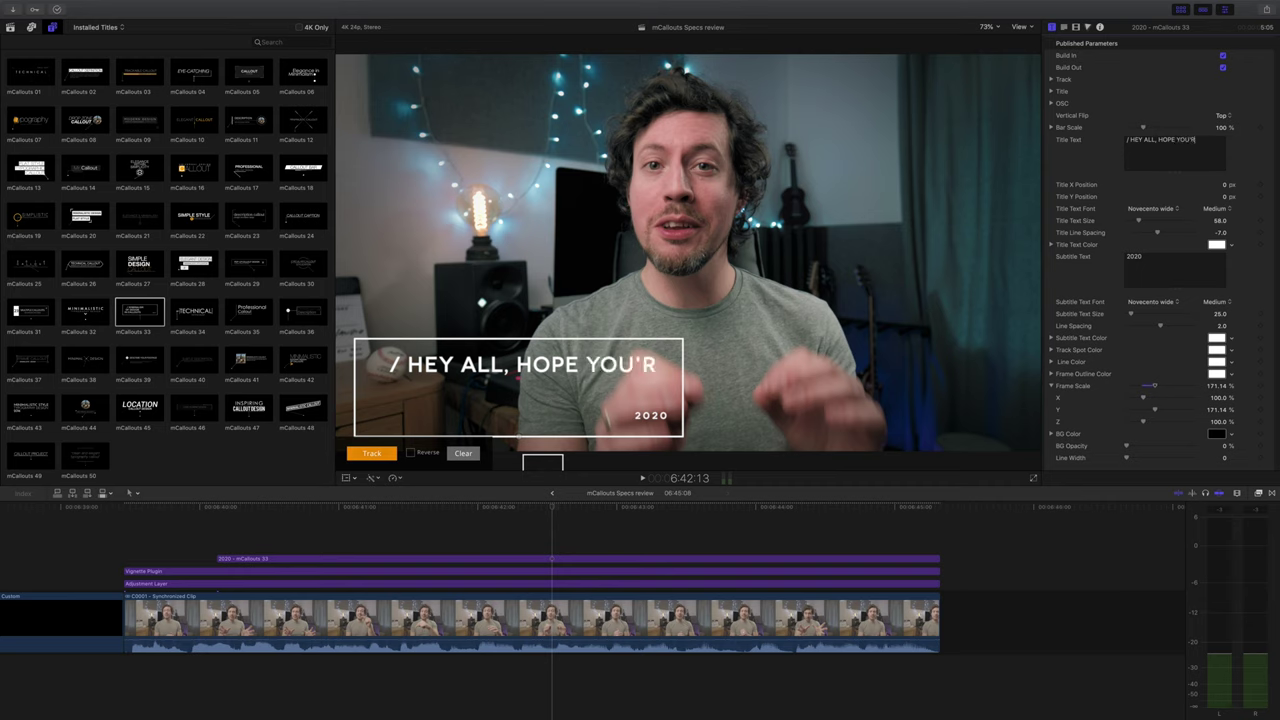
pyautogui.write('E STAYING')
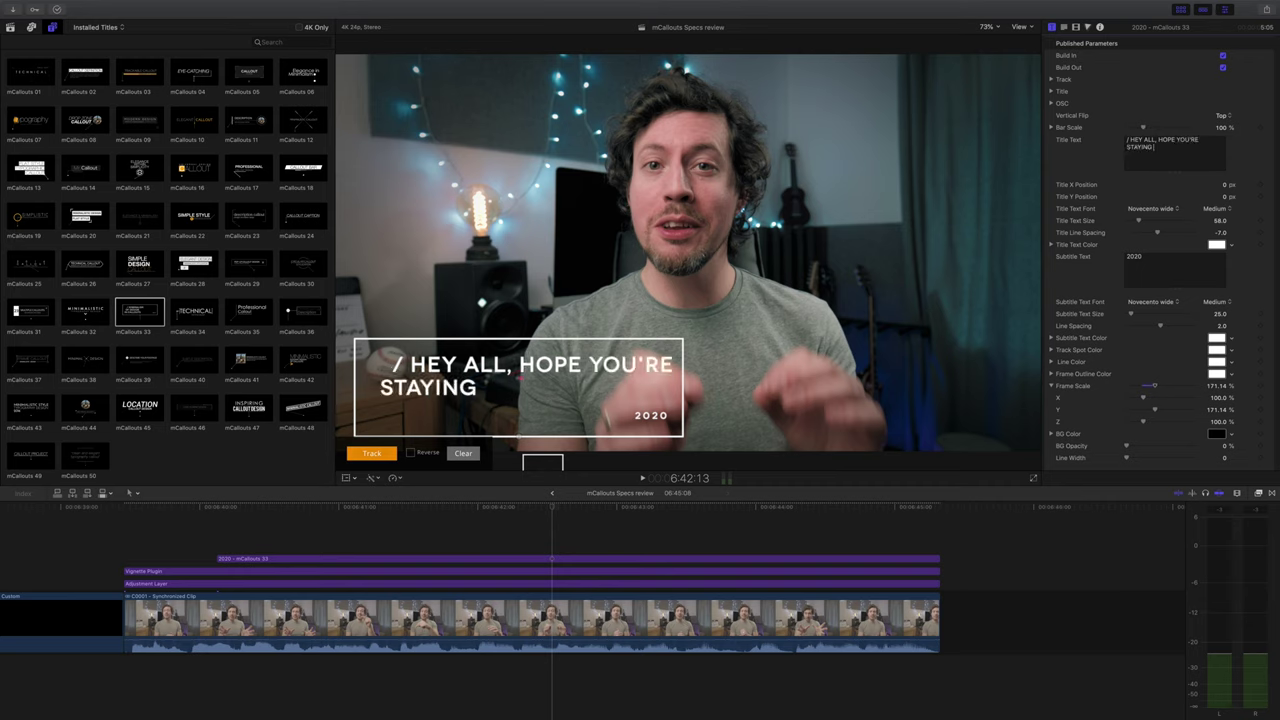